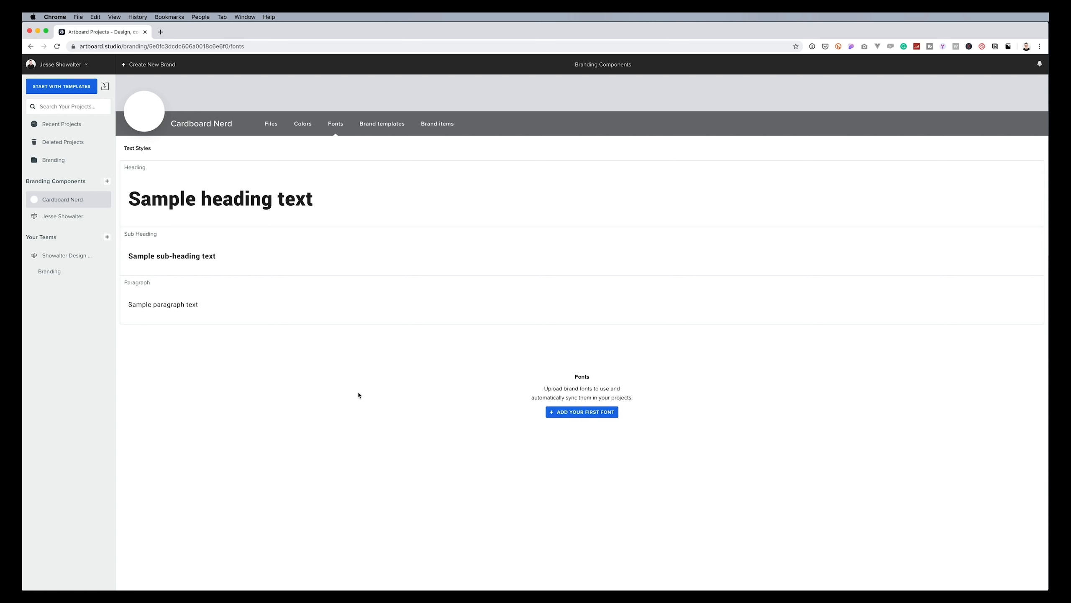
- Check which existing projects can be added as templates to the Cardboard Nerd brand
left_click(382, 123)
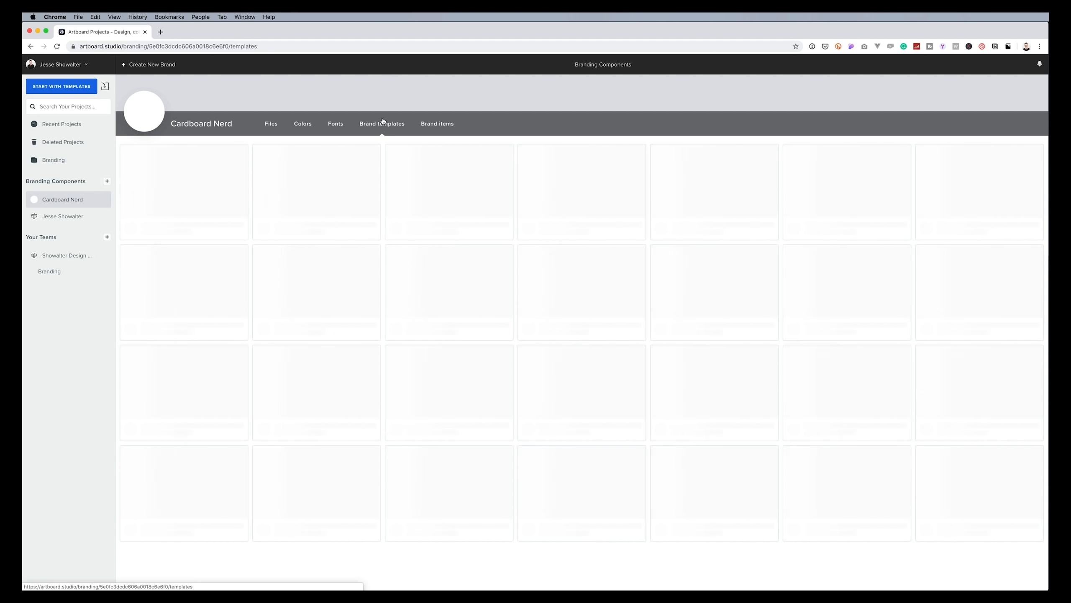
left_click(576, 234)
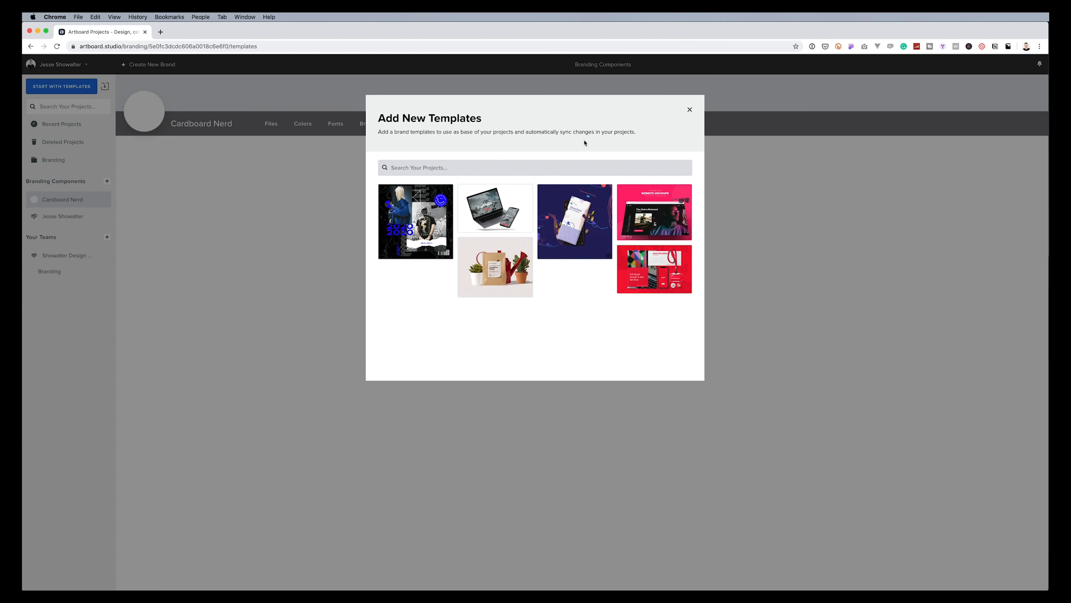
left_click(690, 110)
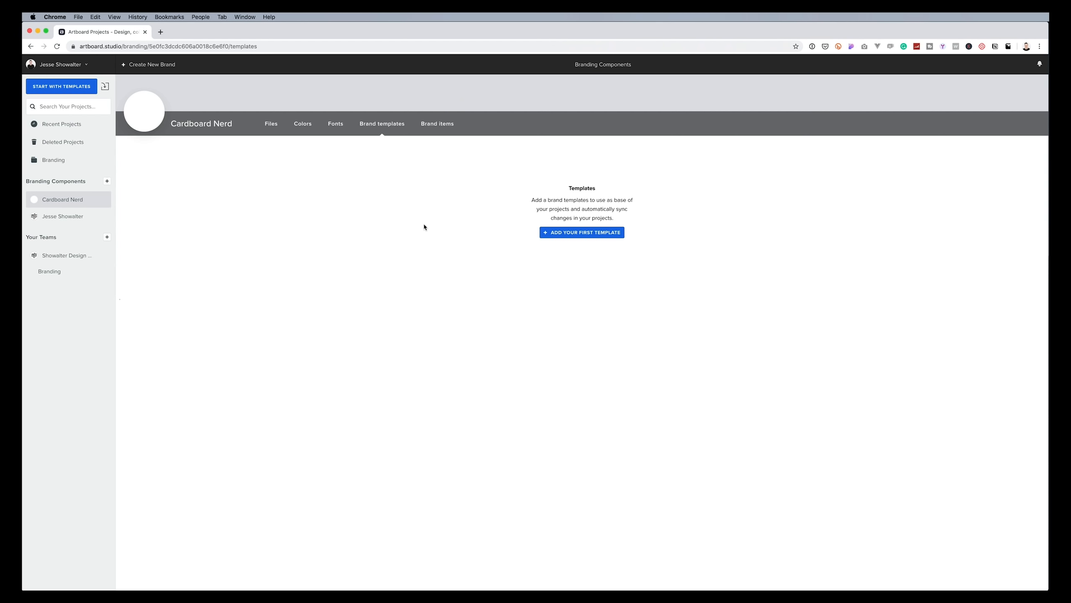
- Search the front-view items for "phone" to add to the Cardboard Nerd brand items
left_click(444, 123)
left_click(594, 235)
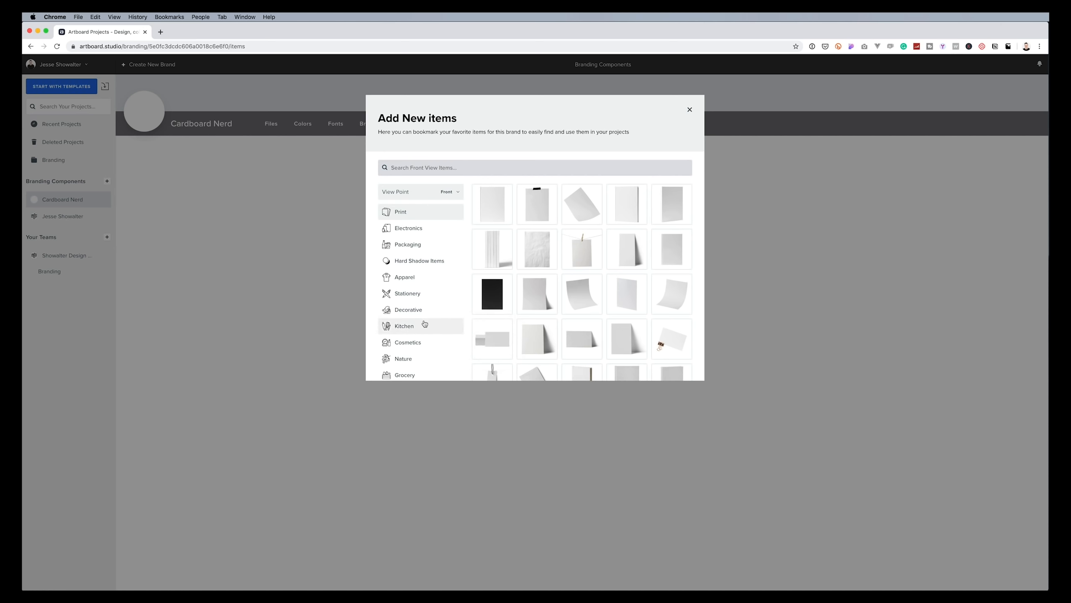
scroll(424, 323, "down", 3)
scroll(421, 318, "up", 4)
left_click(456, 167)
type("phone")
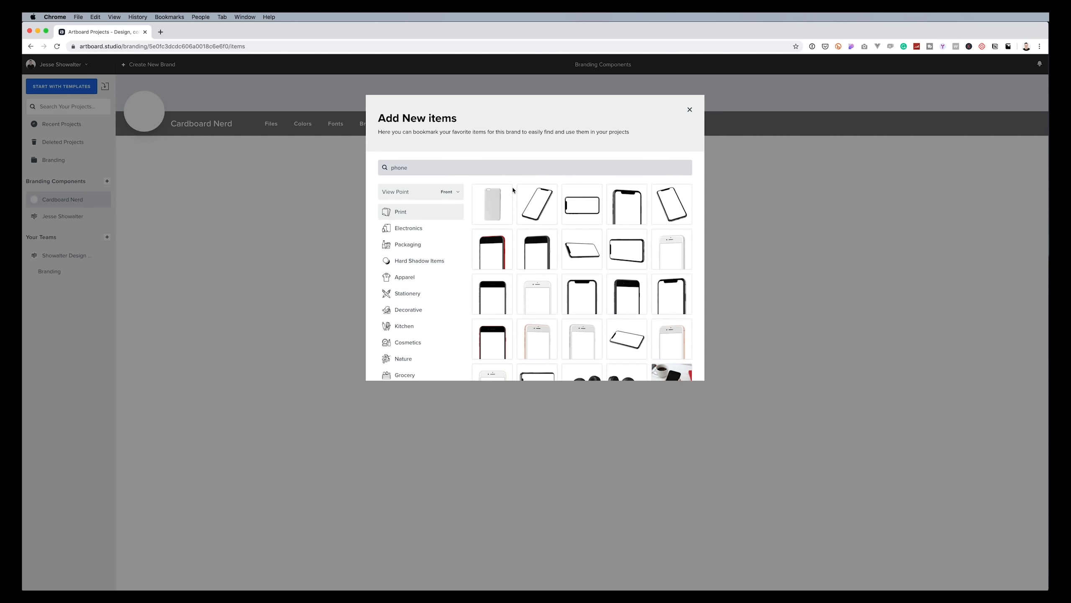
- Add several upright and tilted phone mockups, the phone-and-coffee scene and the dark phone photo to the brand items
left_click(539, 206)
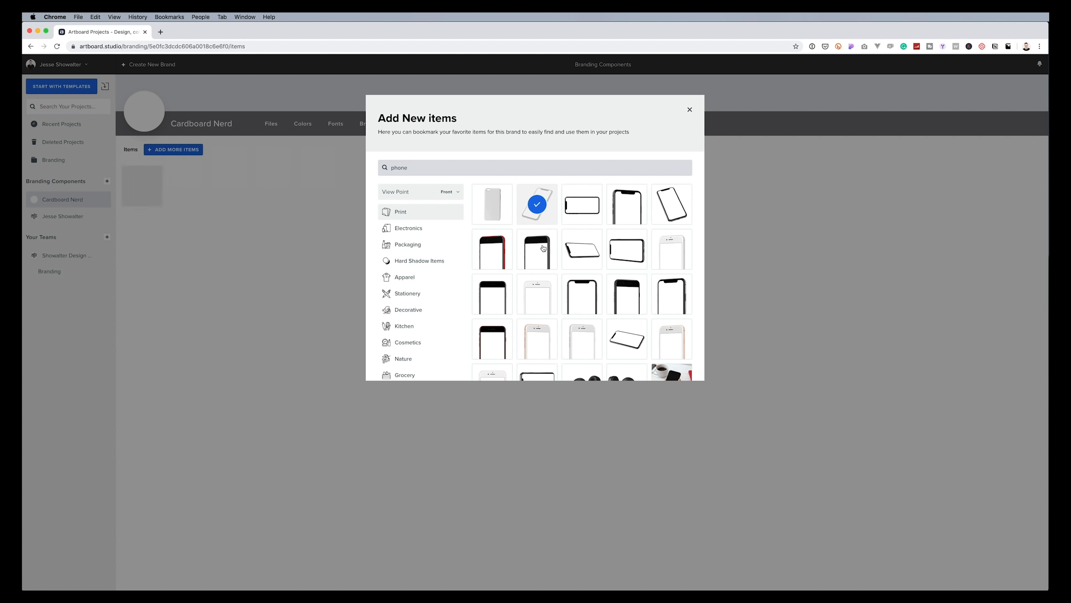
left_click(628, 215)
left_click(672, 210)
left_click(666, 304)
scroll(662, 308, "down", 3)
left_click(670, 305)
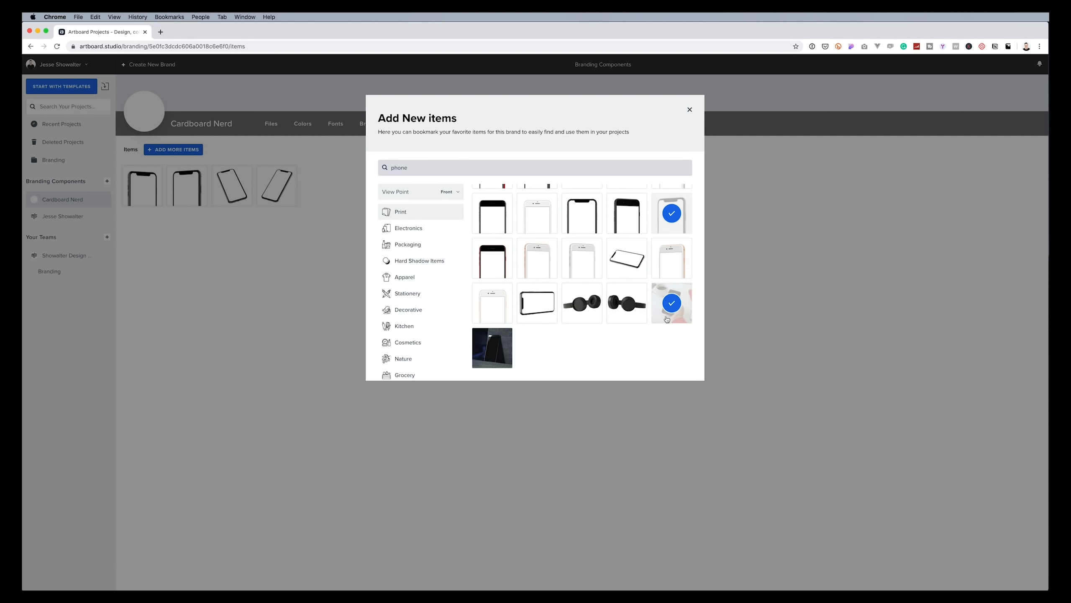
left_click(493, 351)
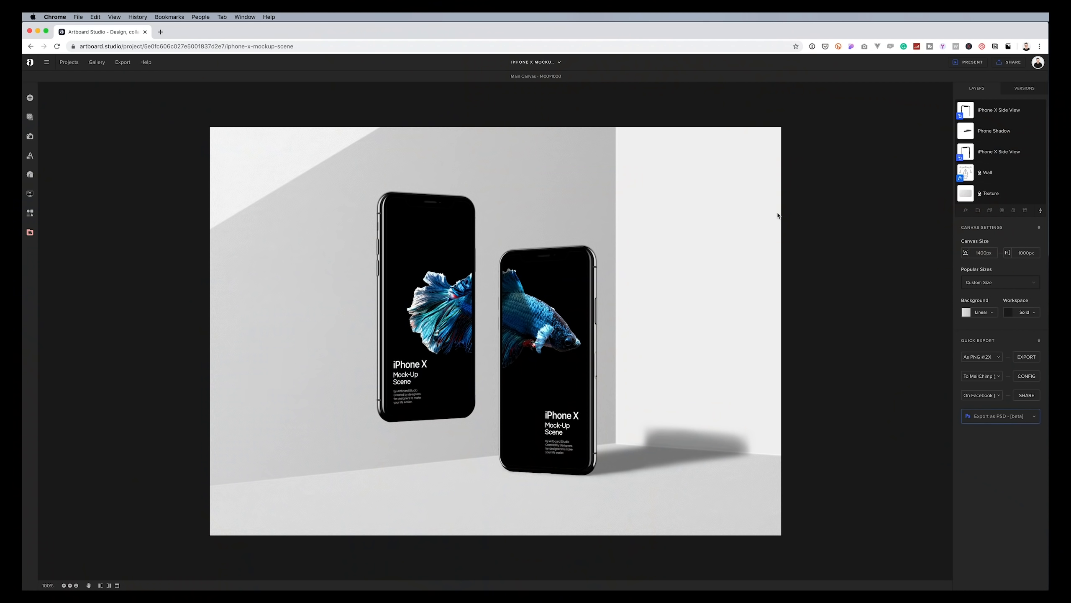
- Open the left iPhone's screen design for editing and bring up the Cardboard Nerd branding components
left_click(436, 292)
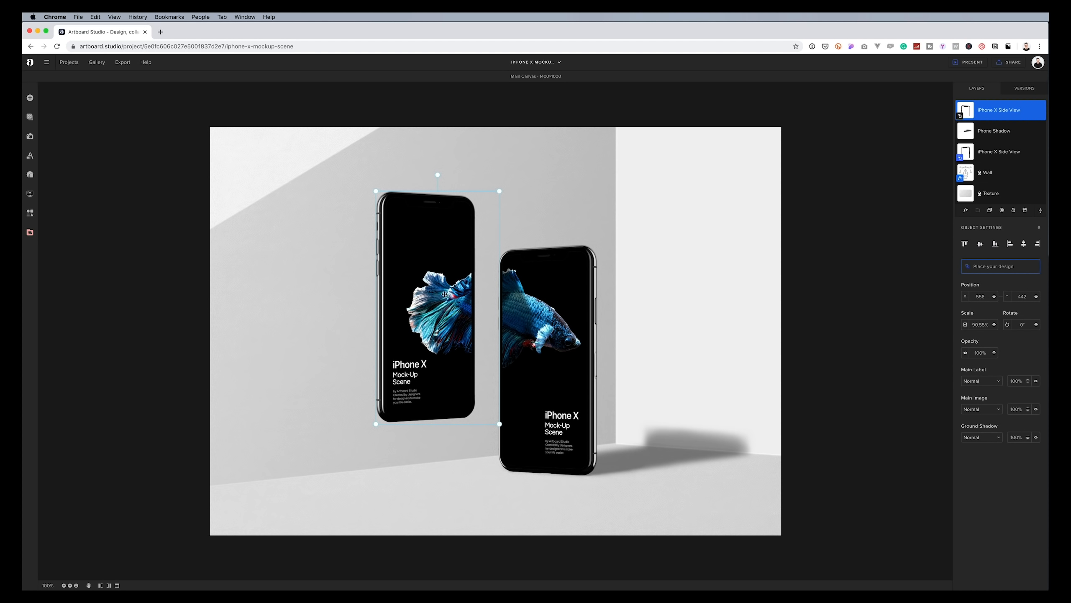
left_click(960, 117)
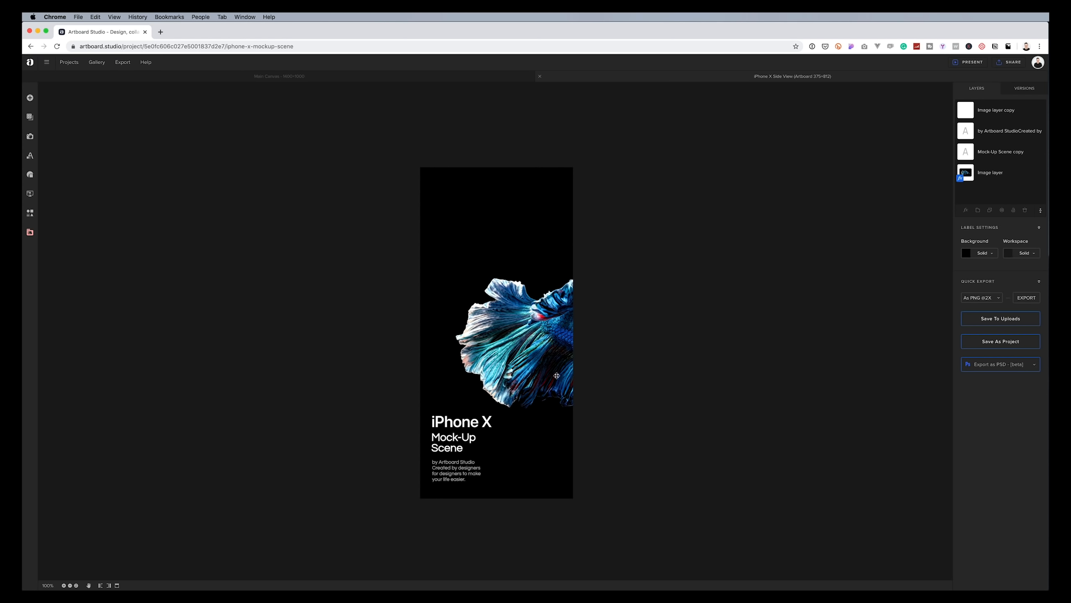
left_click(31, 234)
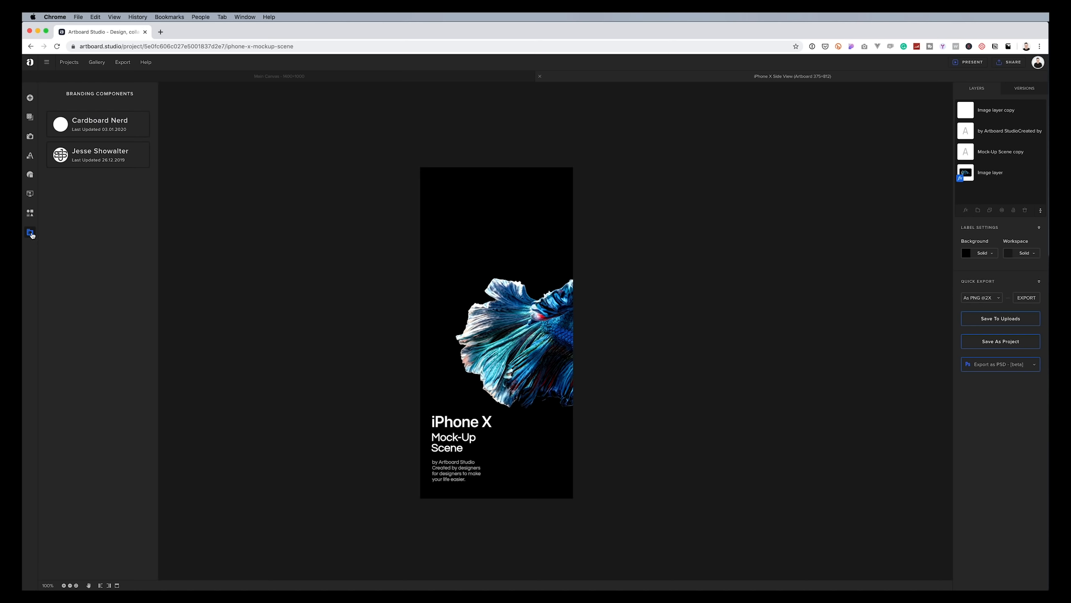
left_click(83, 122)
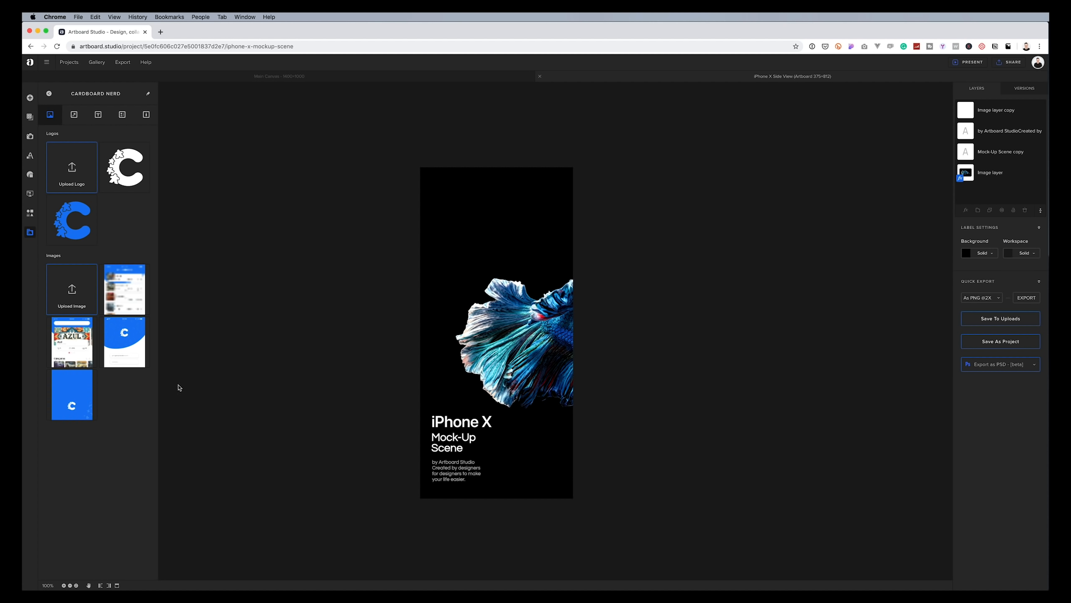
- Review the Cardboard Nerd brand's colors, text styles, templates and items
left_click(70, 115)
left_click(98, 114)
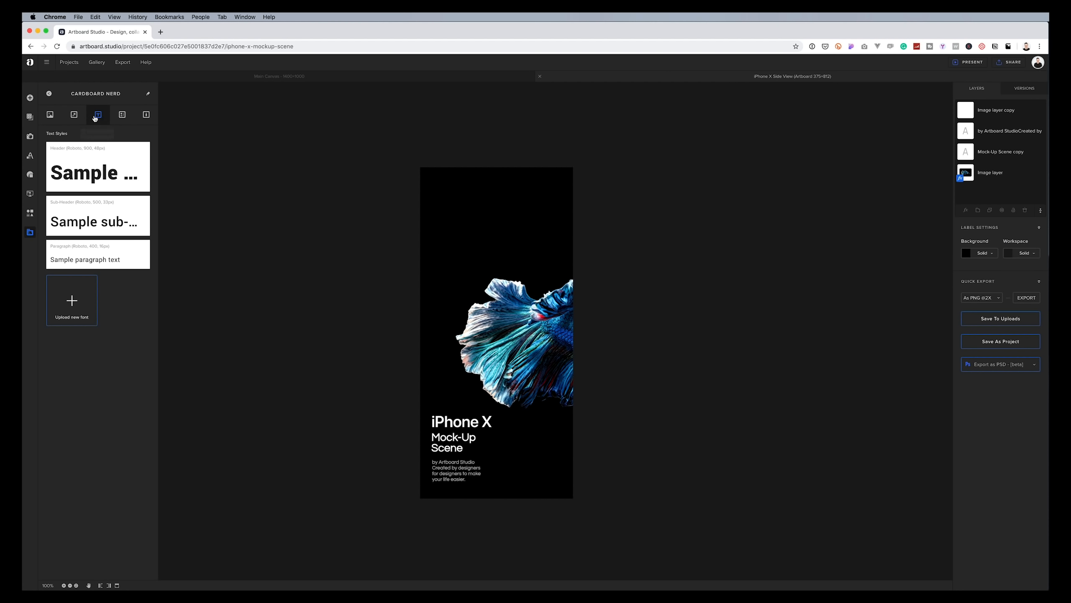
left_click(121, 116)
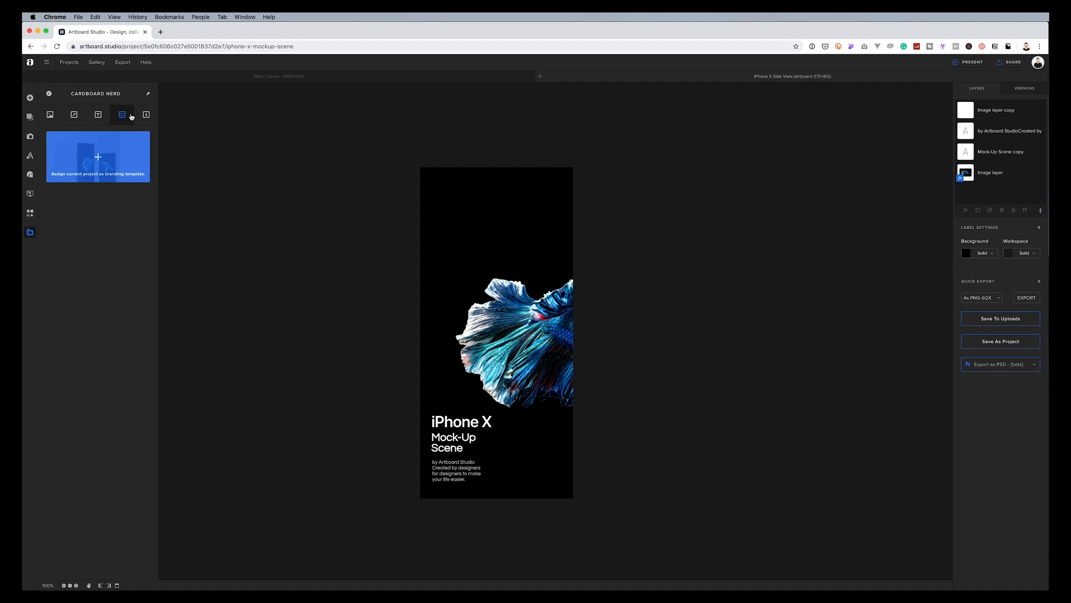
left_click(146, 115)
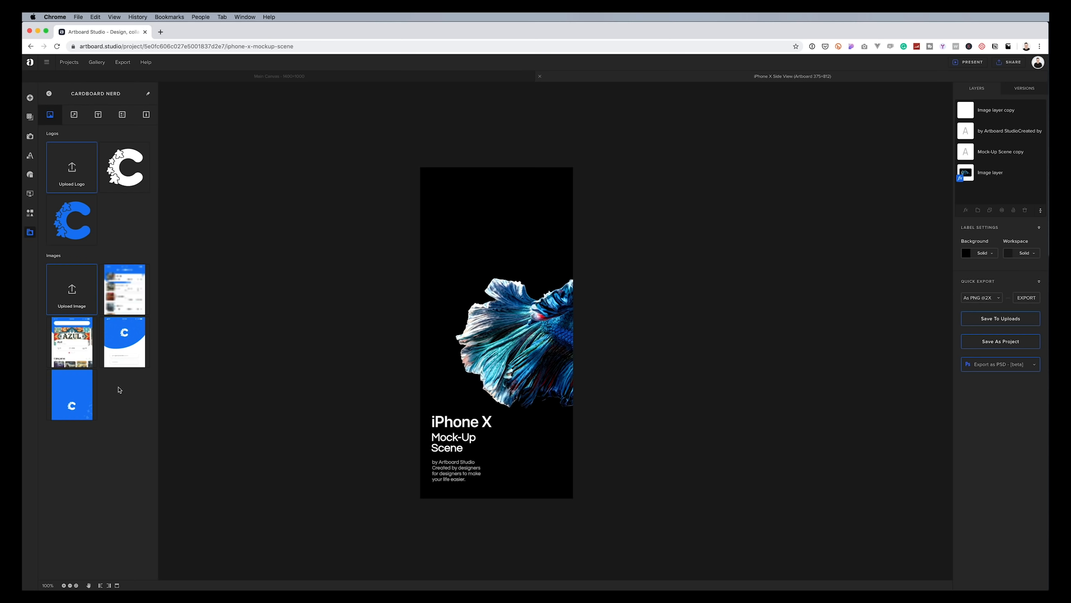
- Place the blue Cardboard Nerd splash screen on the left iPhone's artboard, scaled to about 112% to cover it, and return to the main canvas
left_click(75, 401)
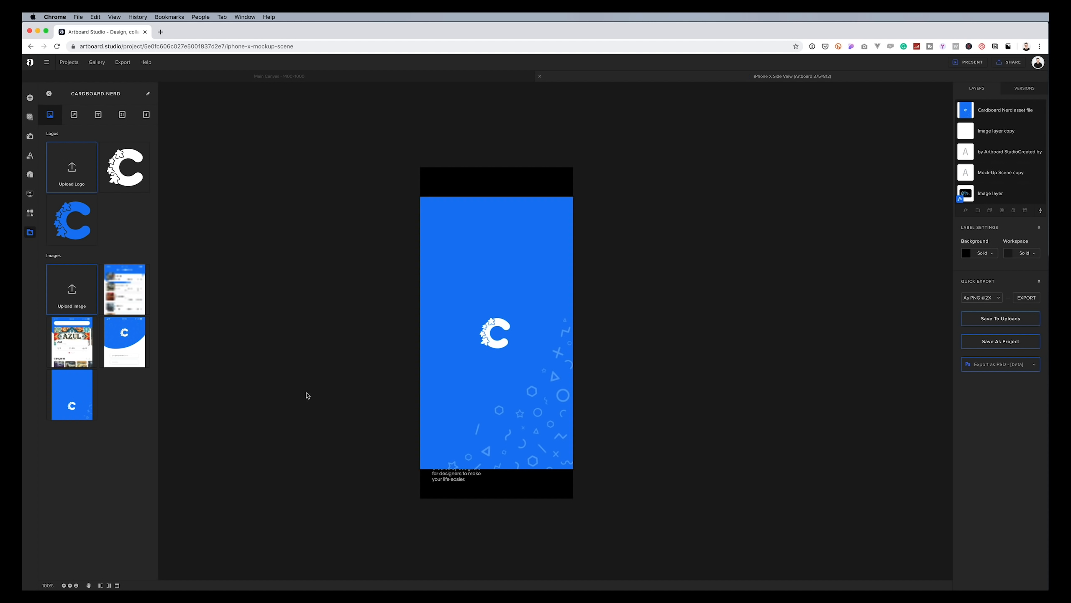
left_click(502, 232)
left_click_drag(573, 197, 602, 145)
left_click_drag(519, 216, 505, 243)
left_click_drag(545, 183, 575, 169)
left_click_drag(508, 215, 528, 208)
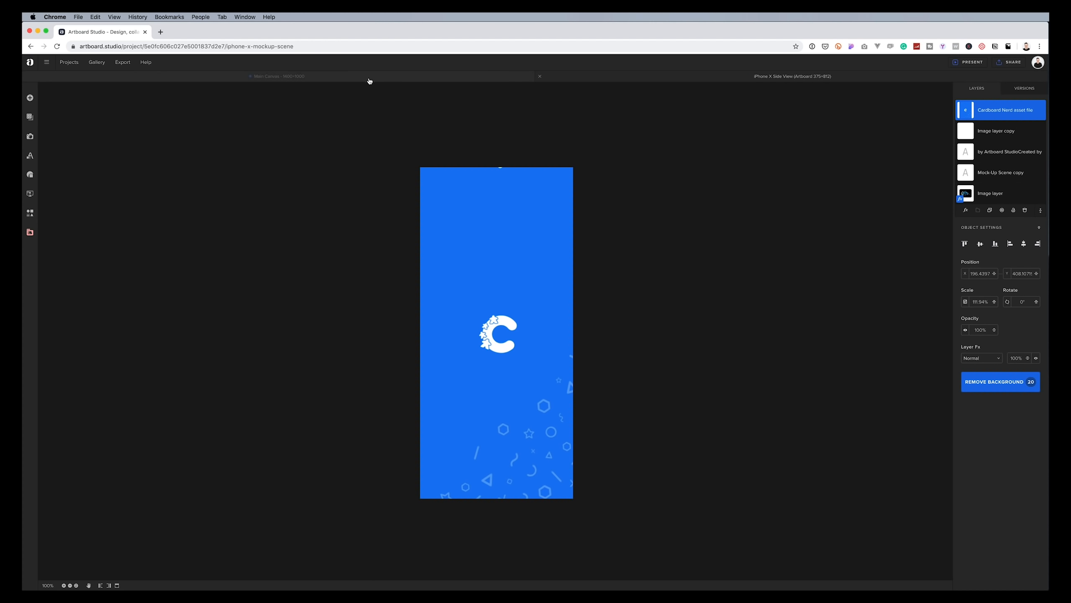
left_click(366, 81)
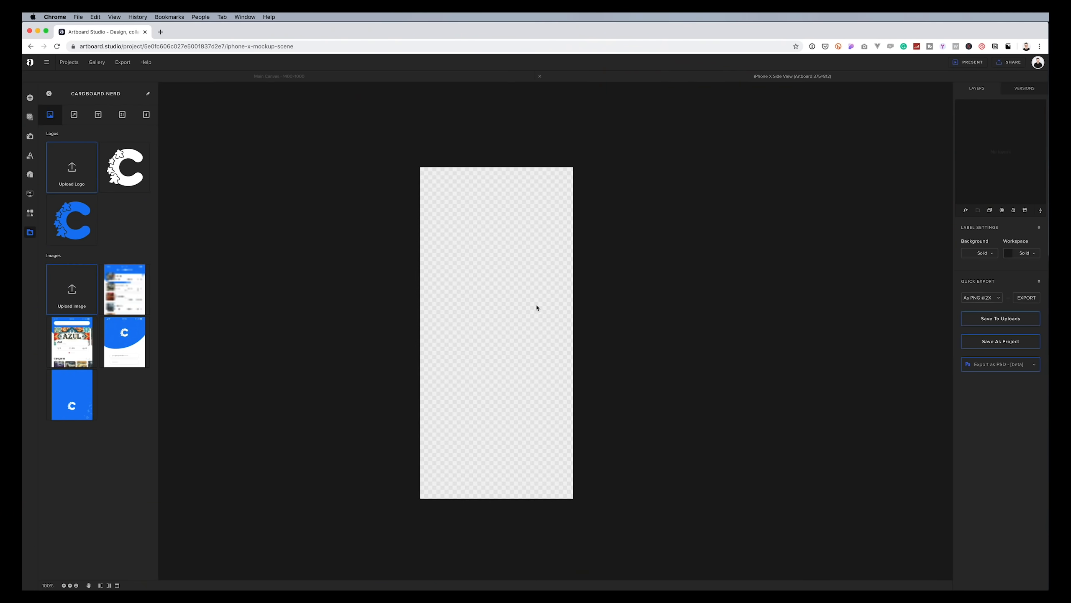
- Fill the right iPhone's artboard with the Azul app screen, scaled to about 93% and aligned to its top, and return to the main canvas
left_click(75, 344)
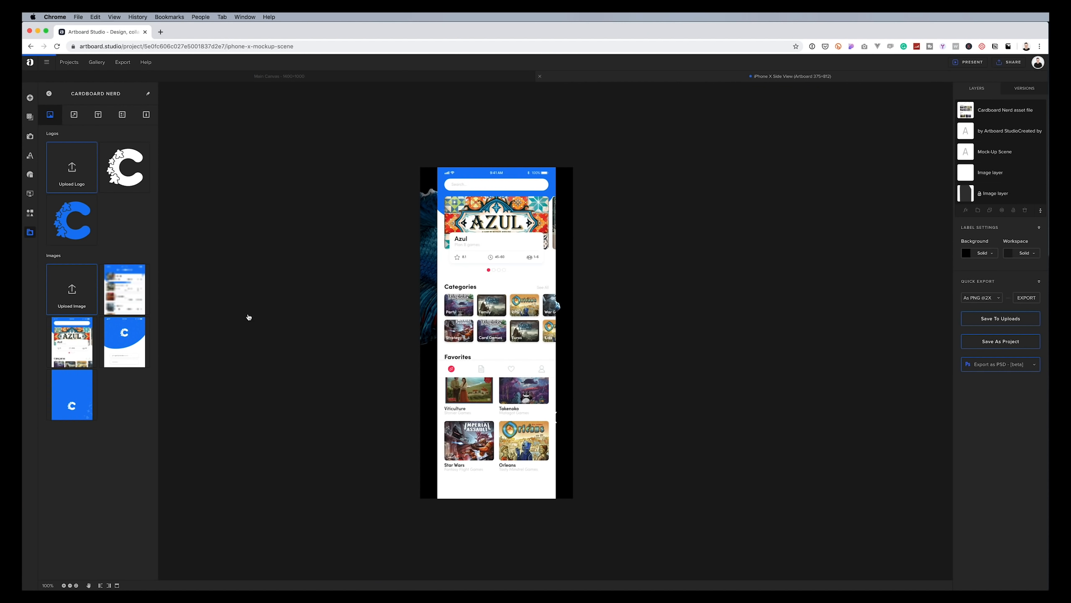
left_click(547, 282)
left_click_drag(507, 199, 507, 396)
left_click_drag(557, 364, 567, 313)
left_click_drag(530, 402, 523, 251)
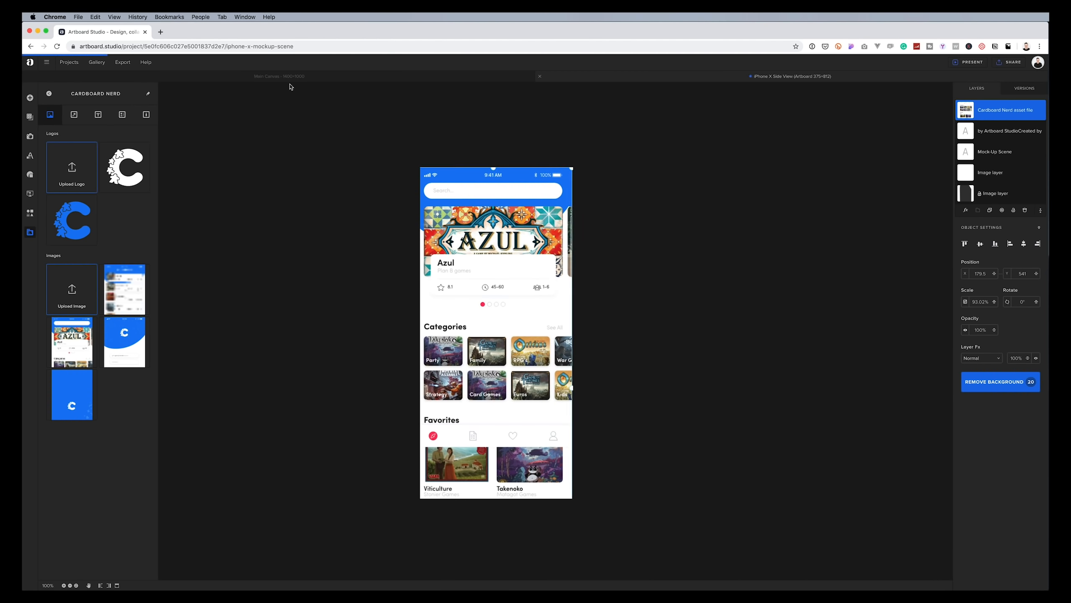
left_click(293, 82)
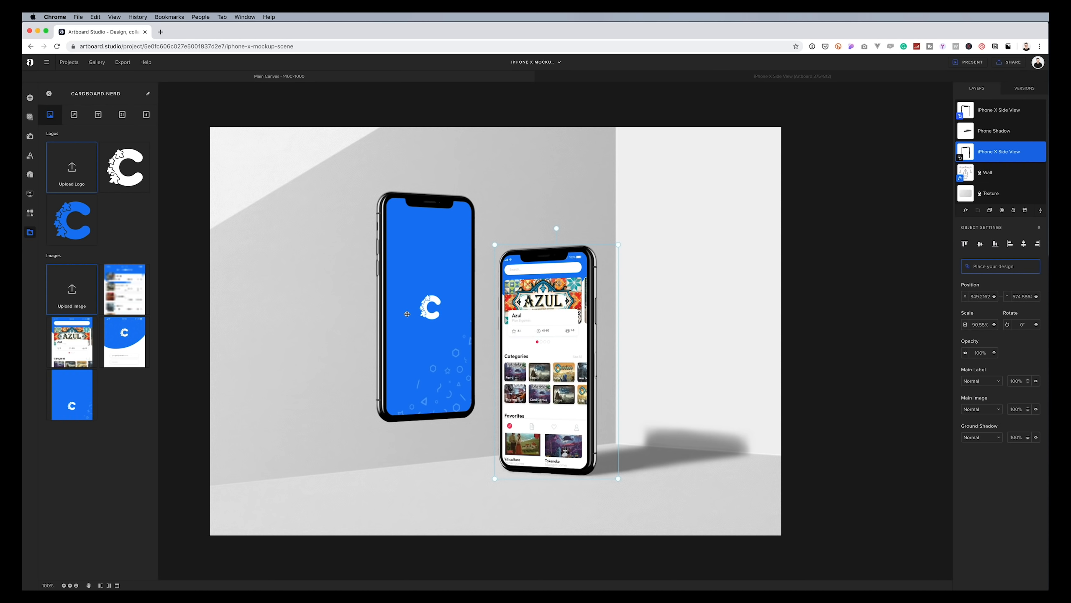
left_click(304, 245)
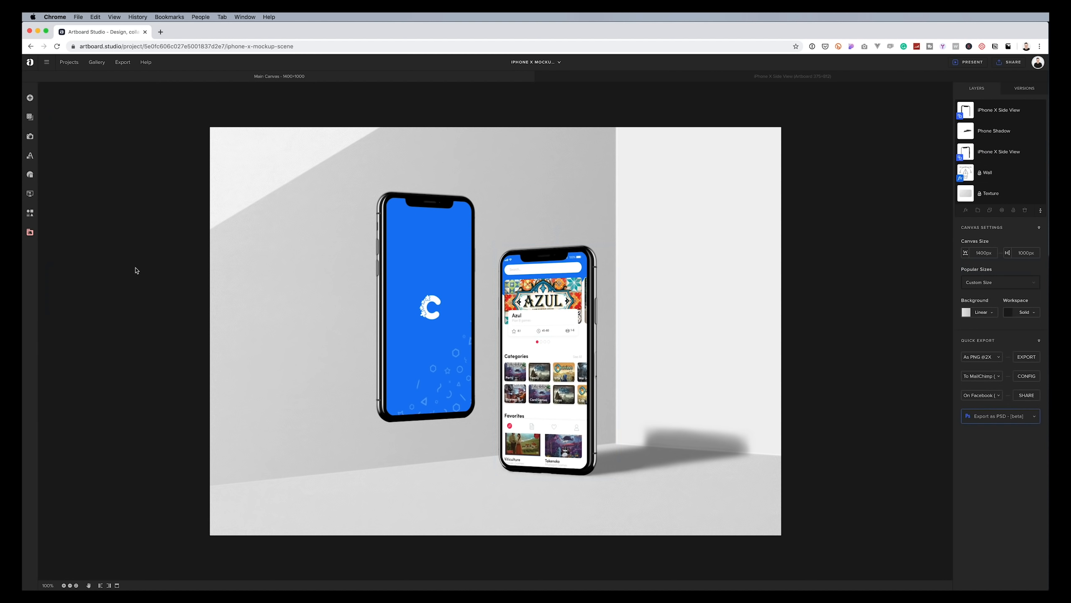
- Insert a circle shape on the main canvas and remove its stroke color
left_click(30, 175)
left_click(84, 116)
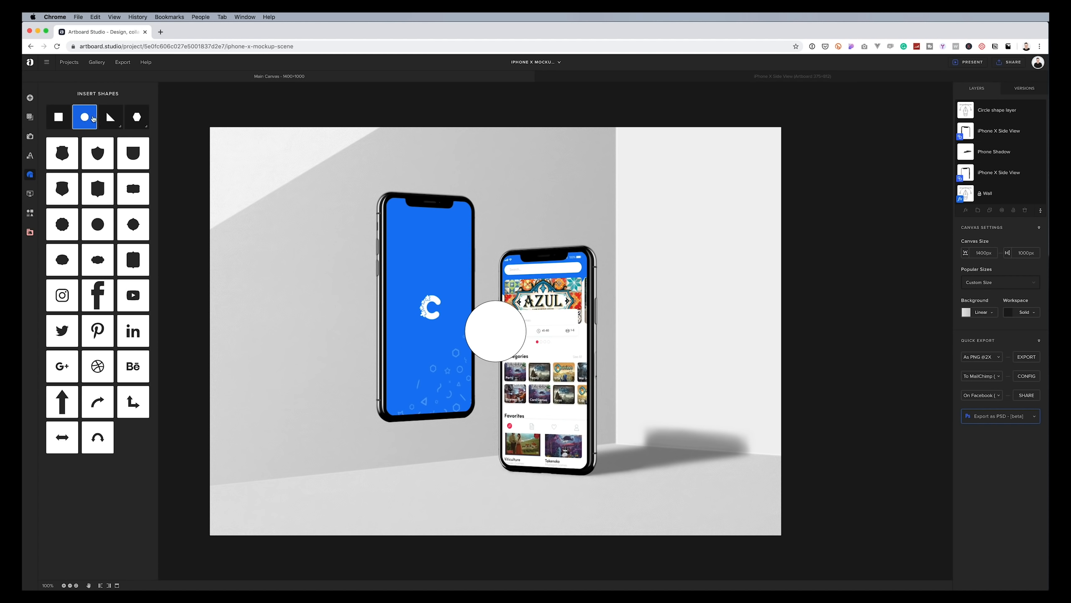
left_click(492, 332)
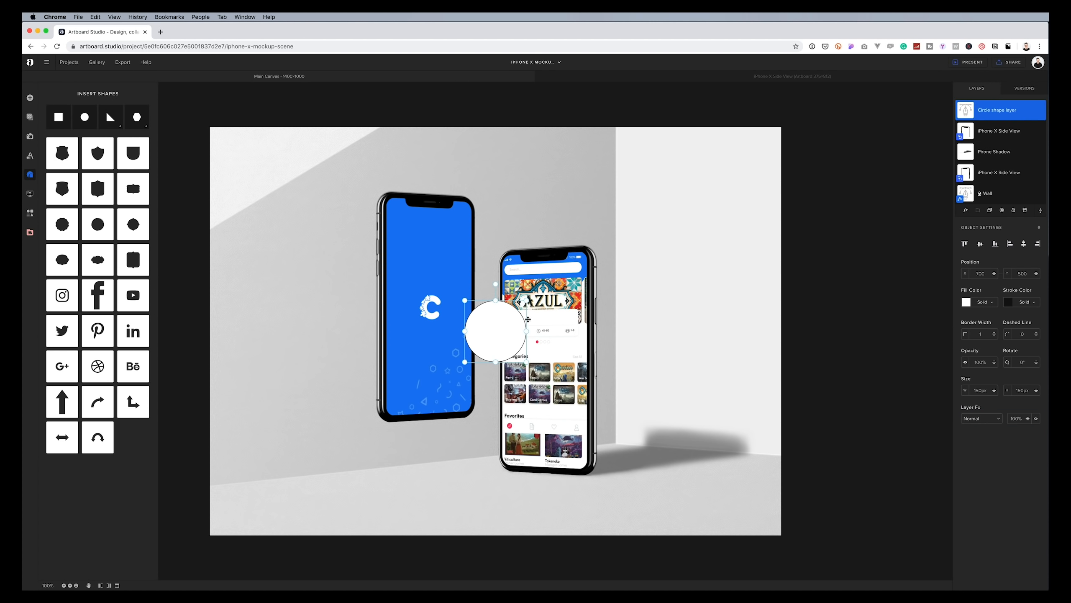
left_click(1010, 303)
left_click(872, 433)
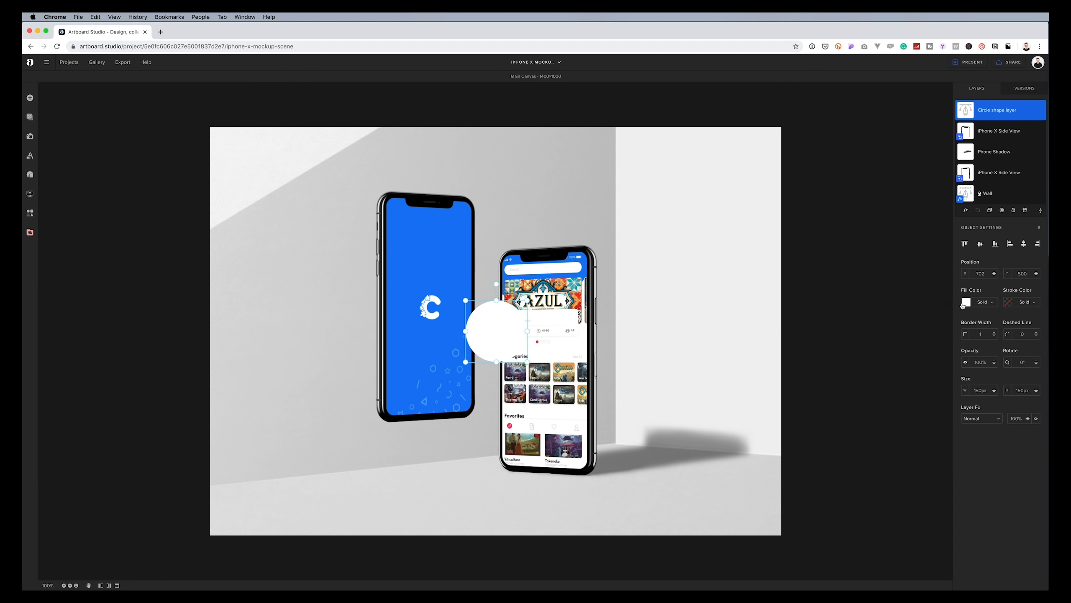
- Fill the circle with the blue from the Cardboard Nerd brand colors
left_click(967, 302)
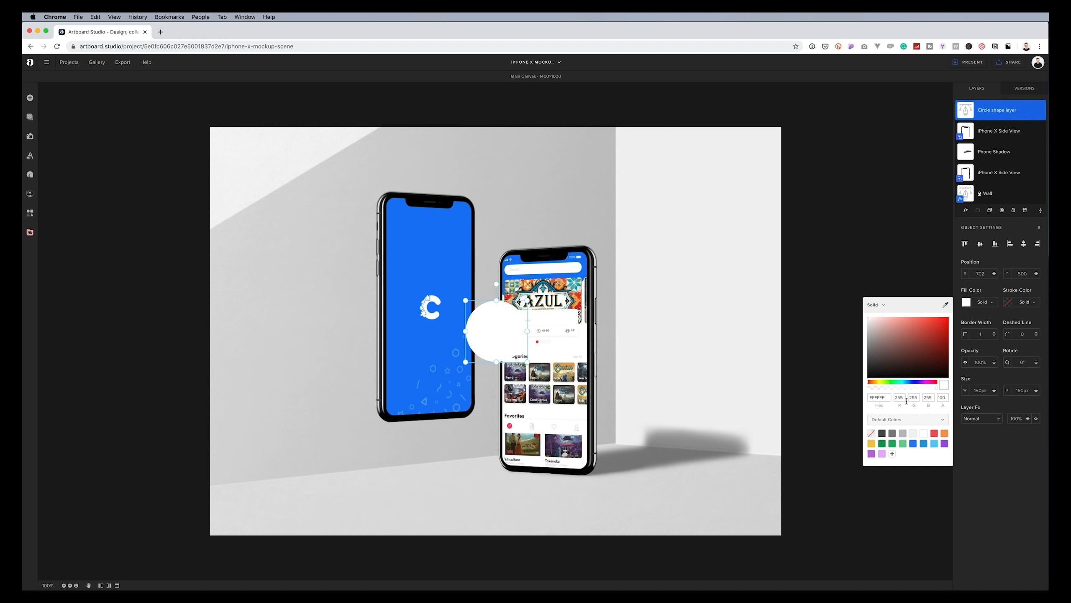
left_click(905, 419)
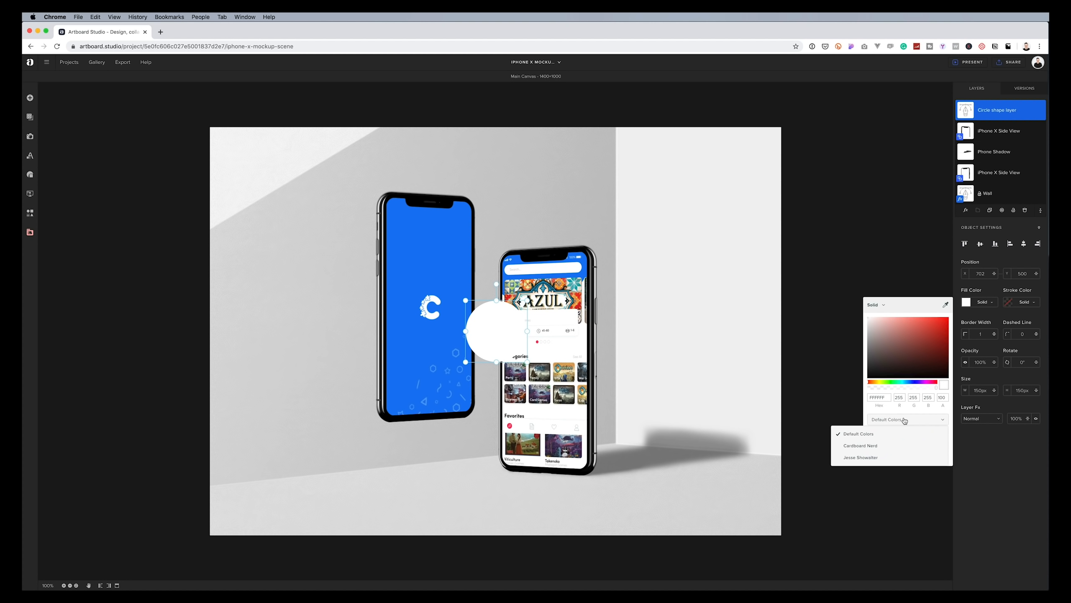
left_click(877, 445)
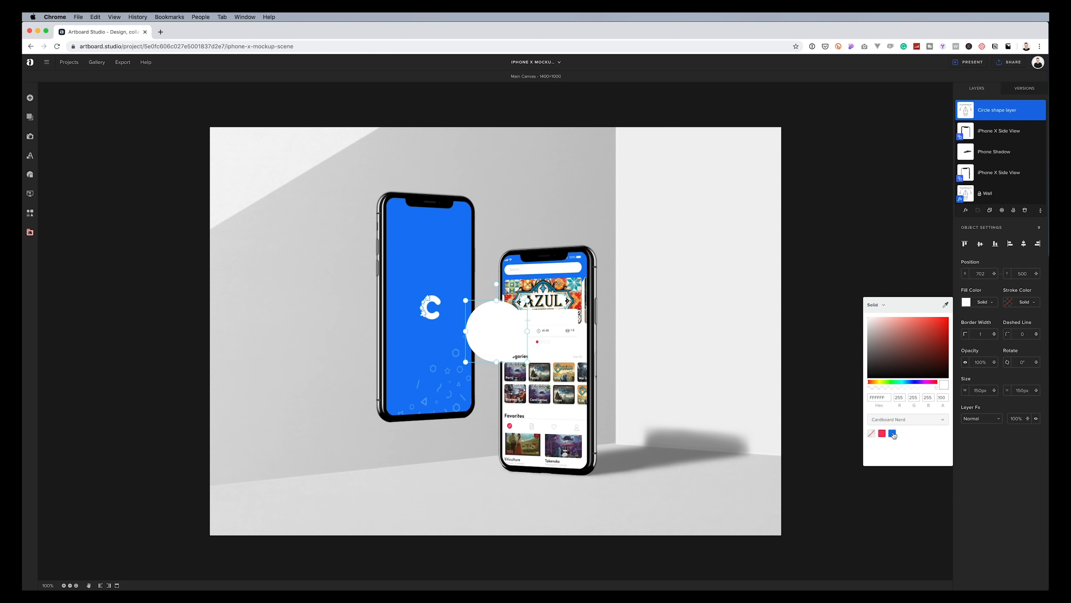
left_click(892, 434)
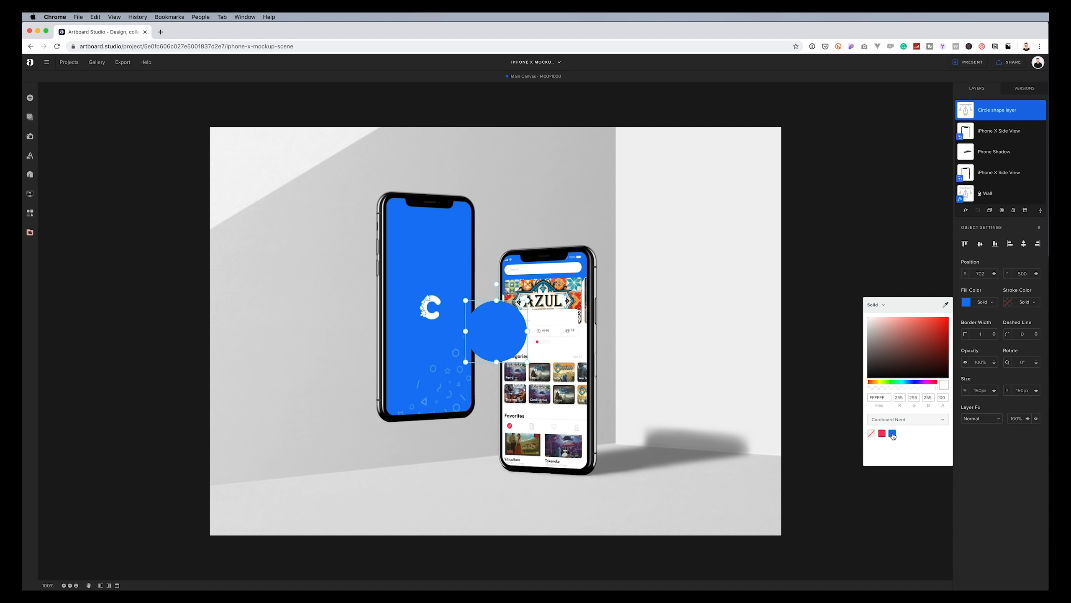
- Enlarge the circle to about 1013 px and set it behind the phones in the scene's upper-left corner, below the Texture layer
left_click(505, 331)
left_click_drag(528, 301, 728, 148)
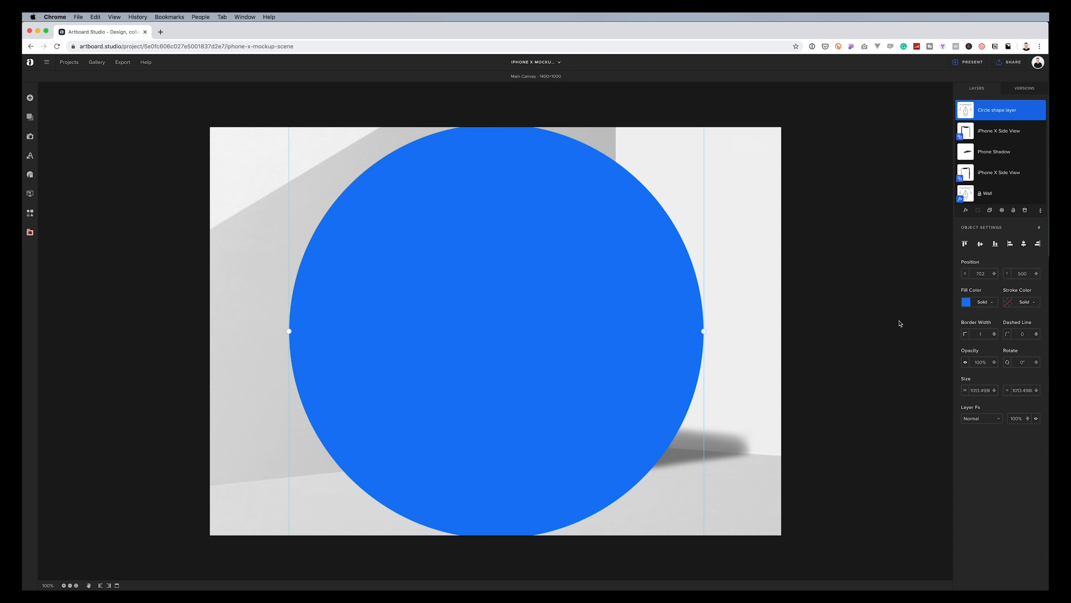
left_click_drag(986, 122, 990, 159)
left_click_drag(524, 139, 261, 166)
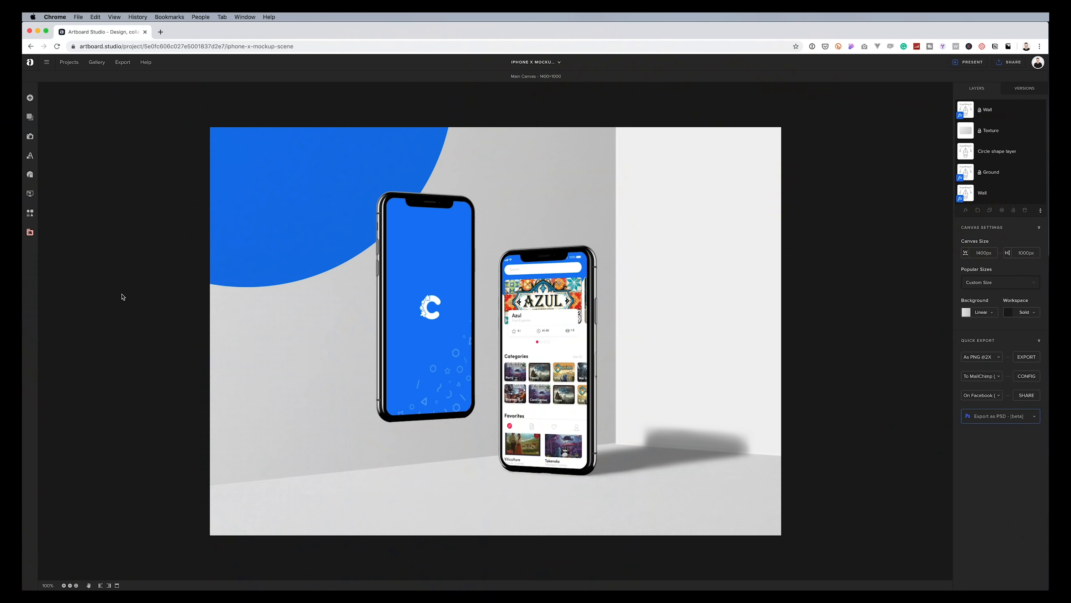
- Add the blue Cardboard Nerd C logo and shrink it into the lower-right corner of the scene
left_click(30, 234)
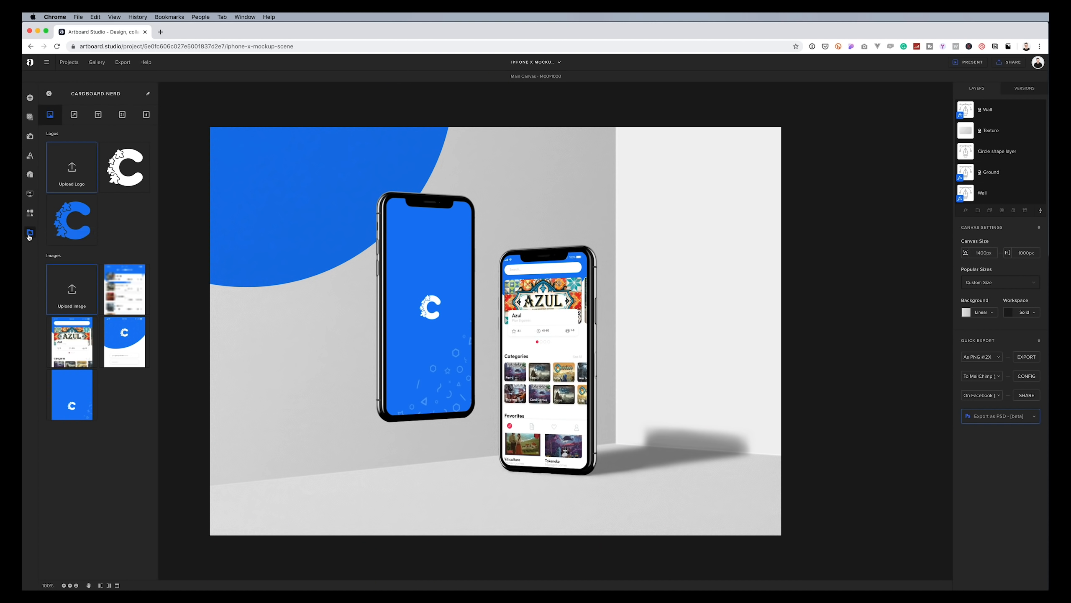
left_click(77, 223)
left_click(513, 280)
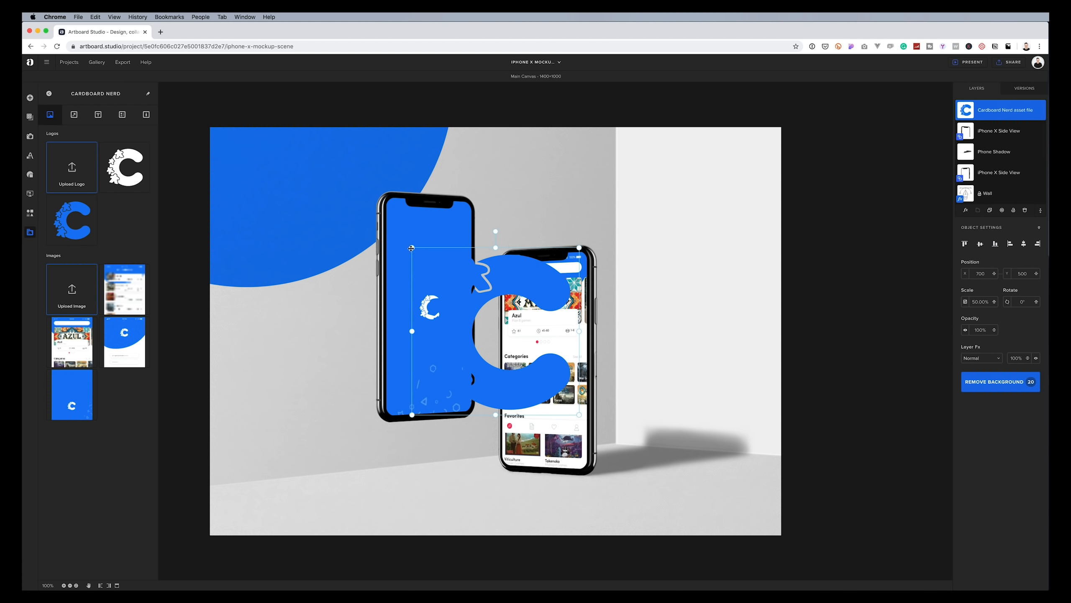
left_click_drag(411, 247, 765, 517)
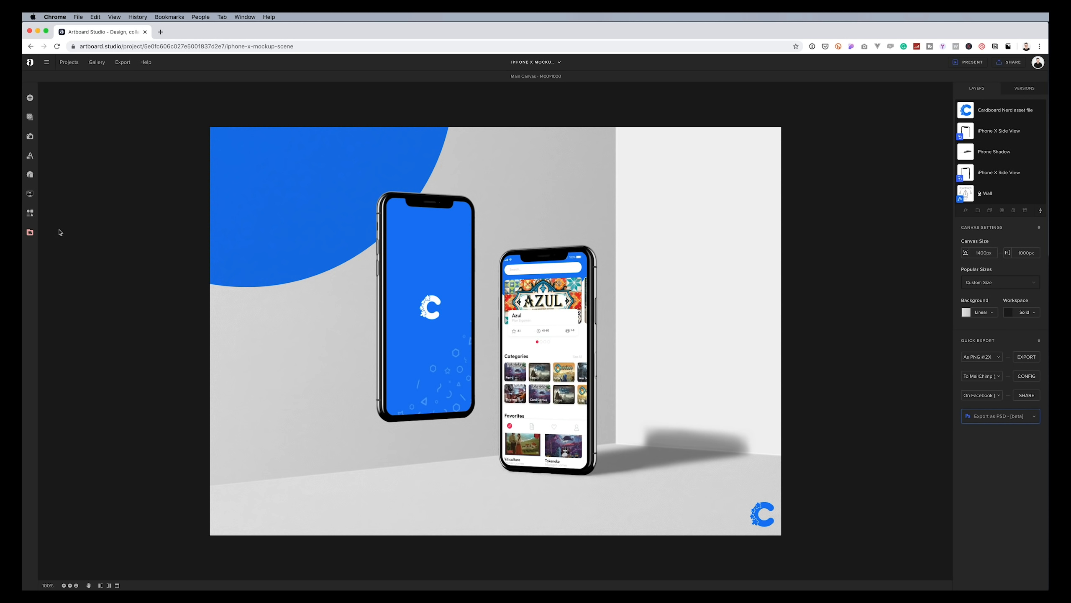
- Assign the current mockup project as a Cardboard Nerd branding template
left_click(30, 233)
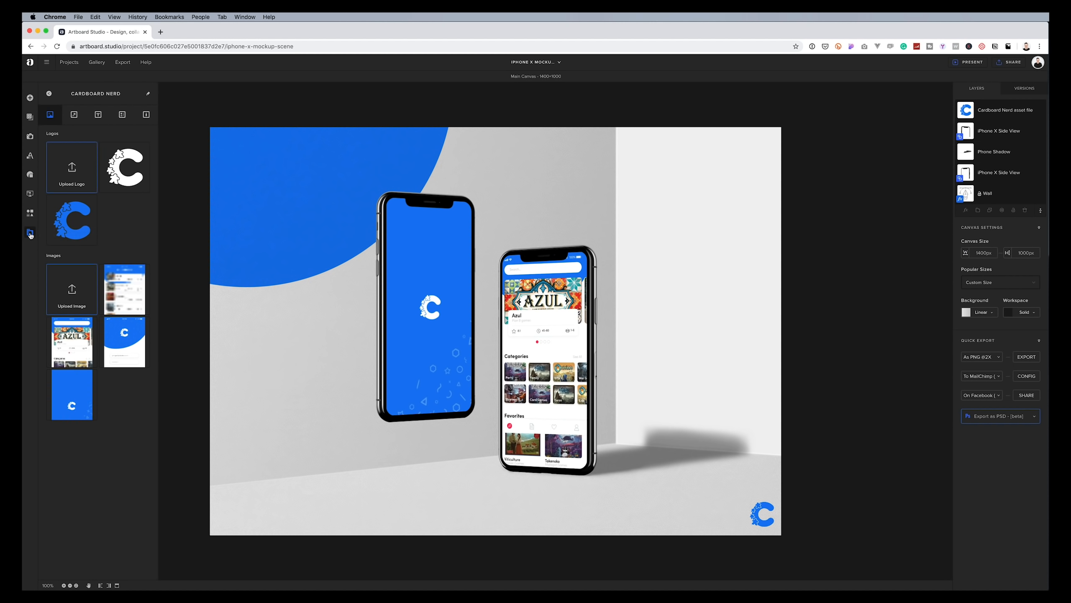
left_click(122, 114)
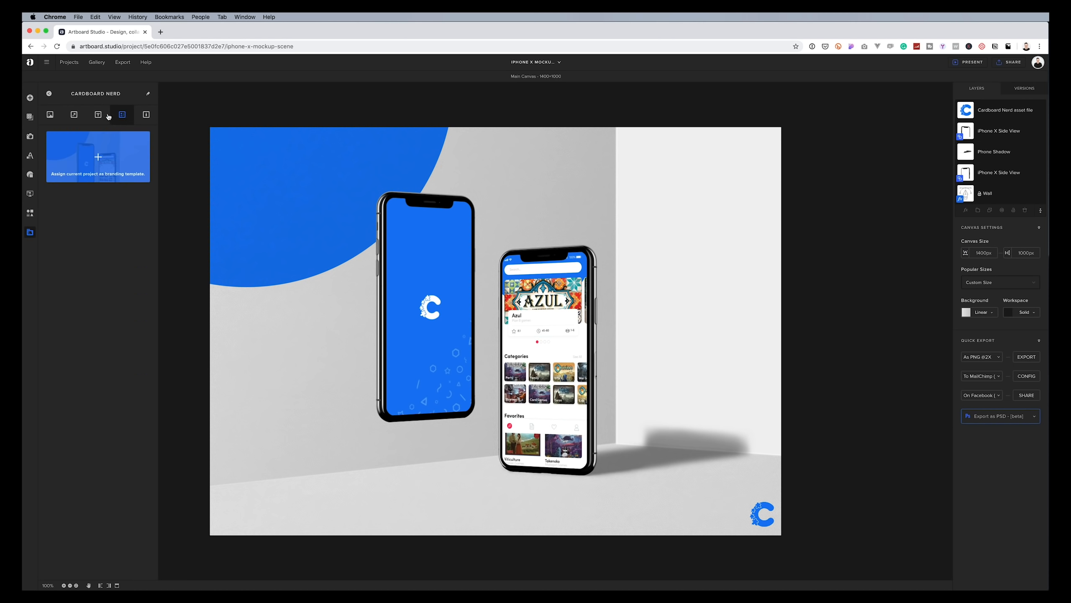
left_click(102, 170)
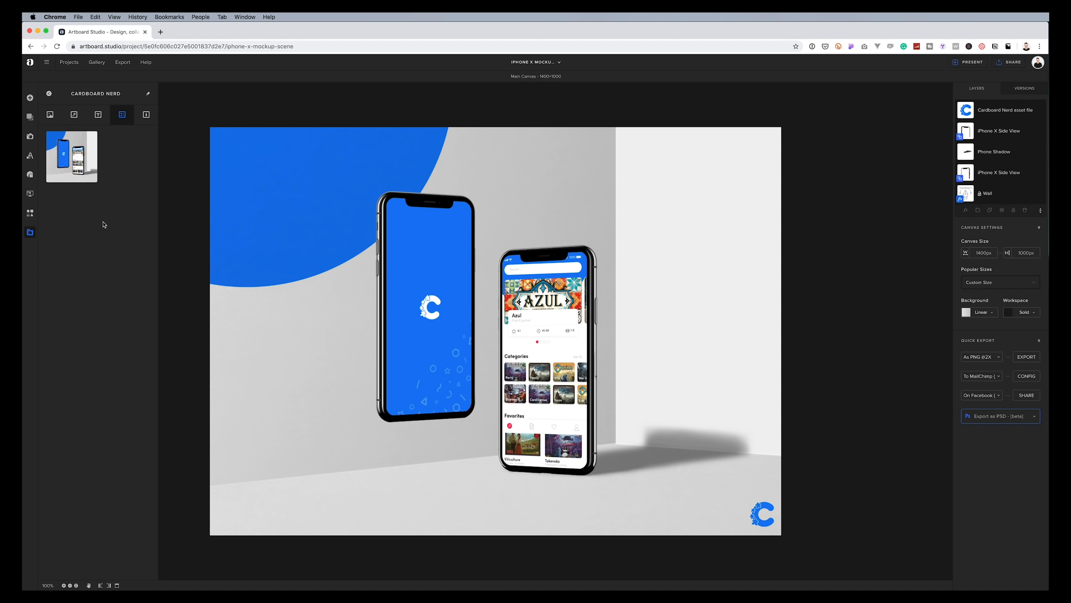